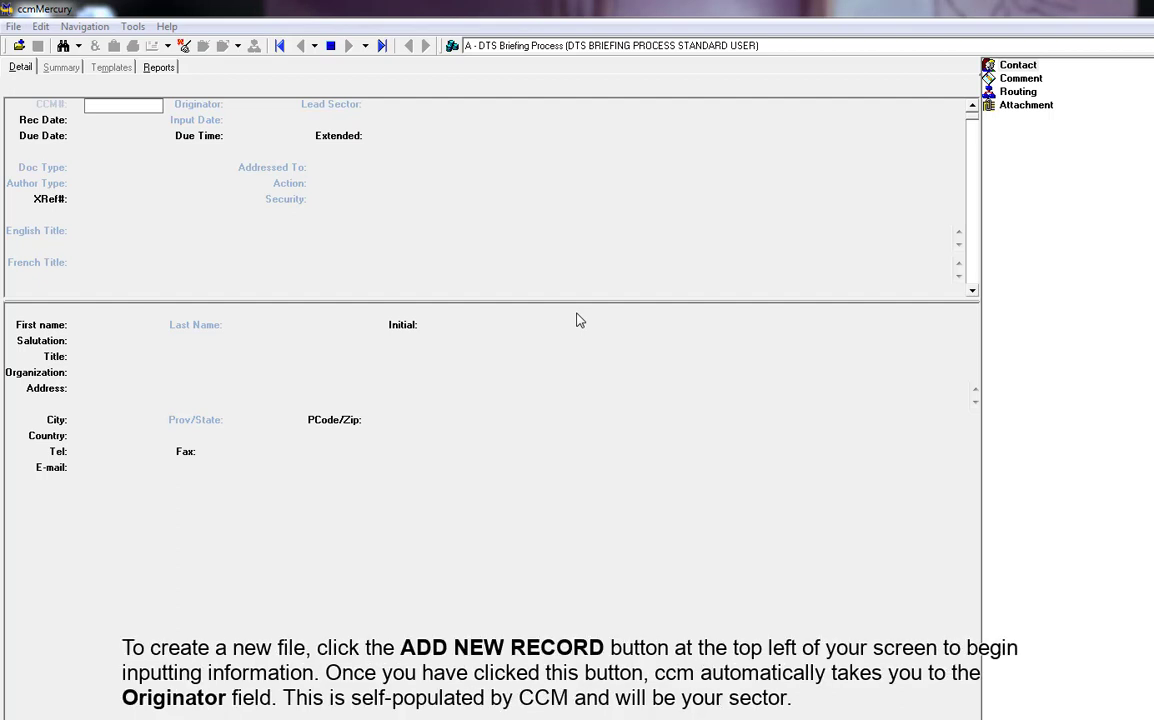
Step: Create a new record and set its Lead Sector to IS (Industry Sector)
left_click(20, 47)
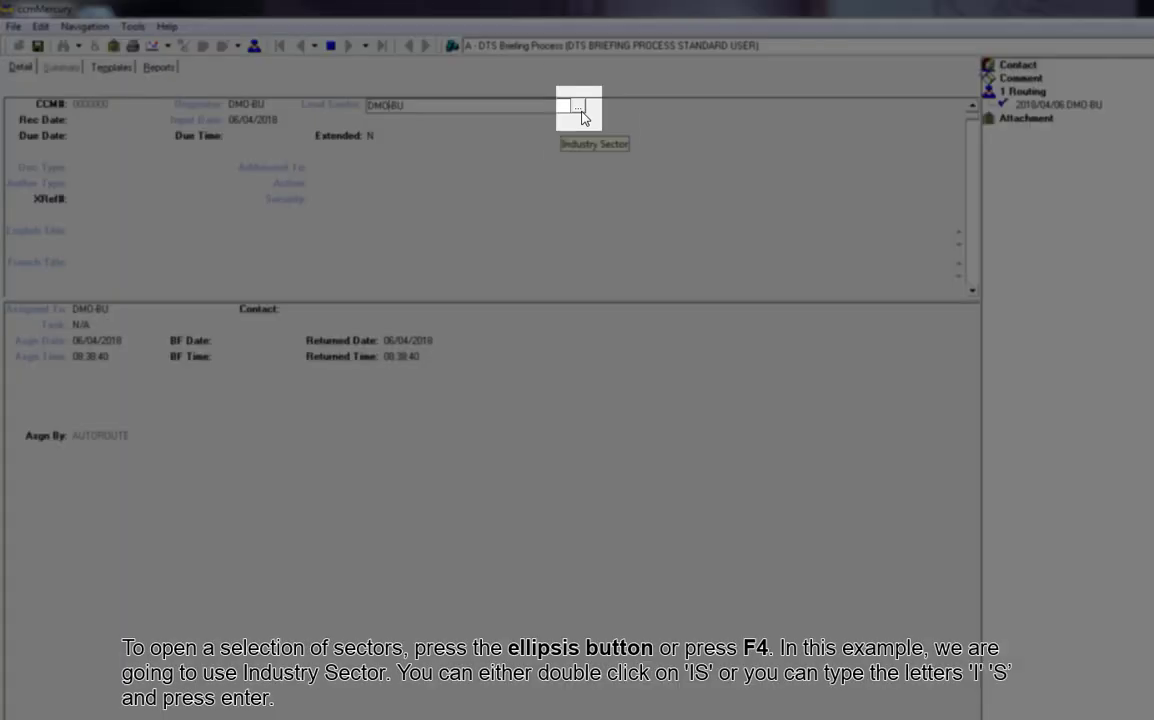
left_click(580, 108)
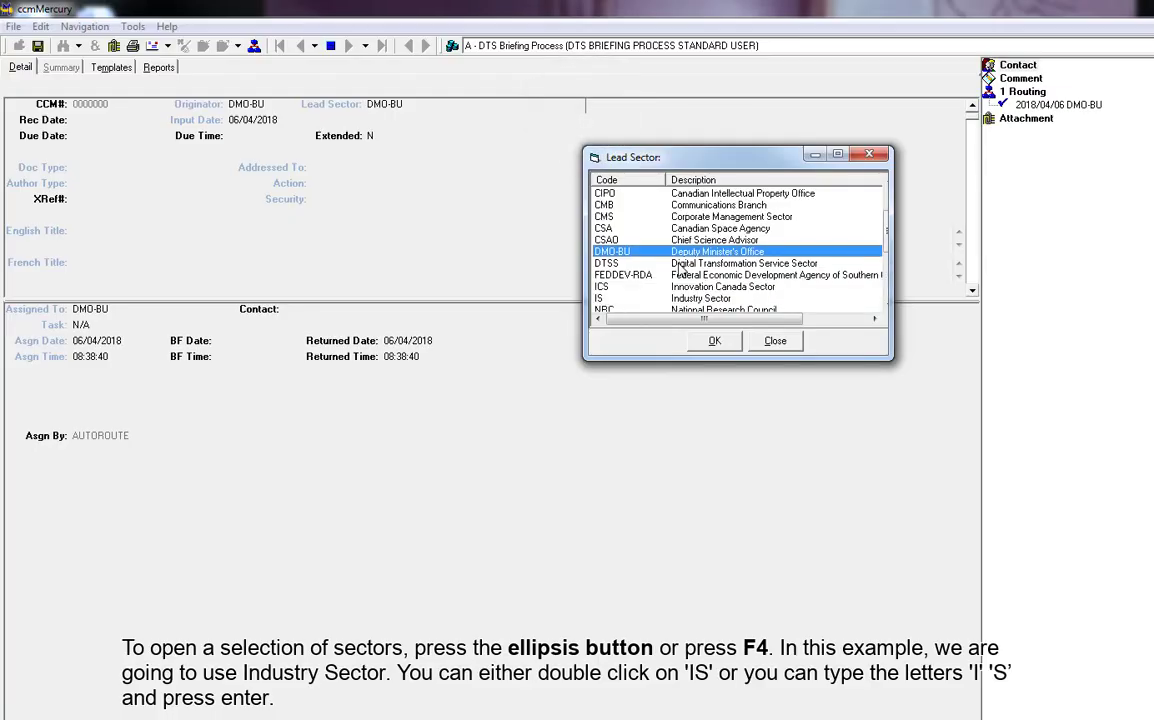
scroll(679, 269, "down", 1)
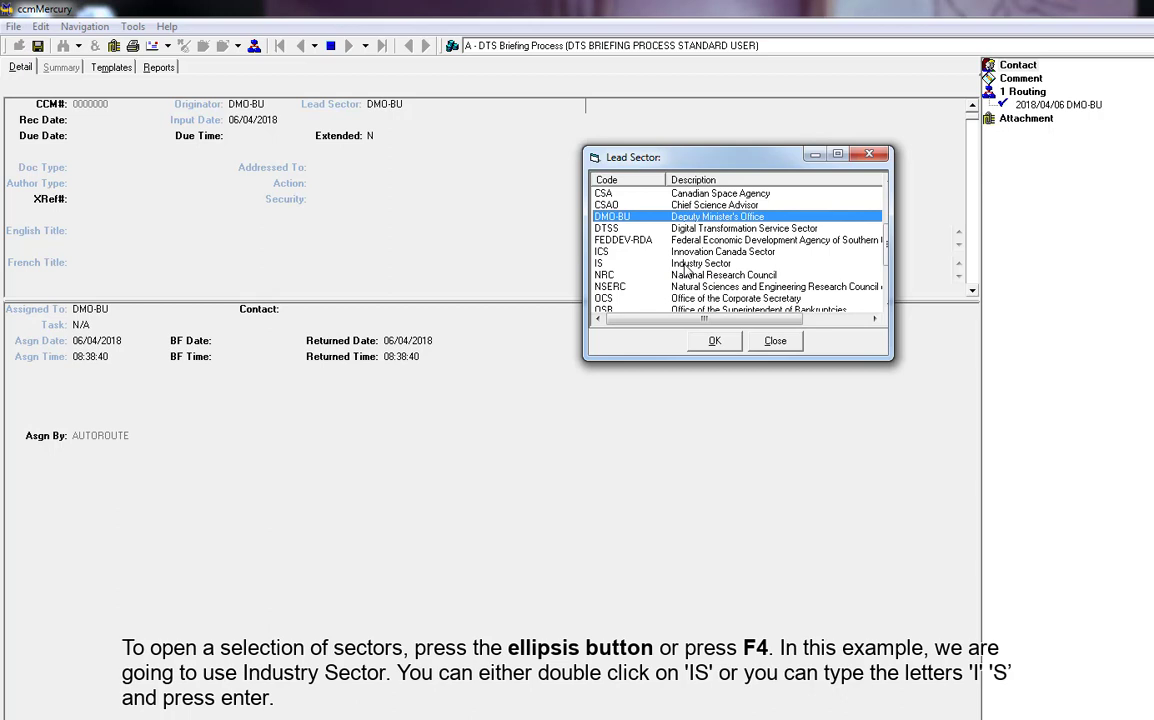
double_click(686, 264)
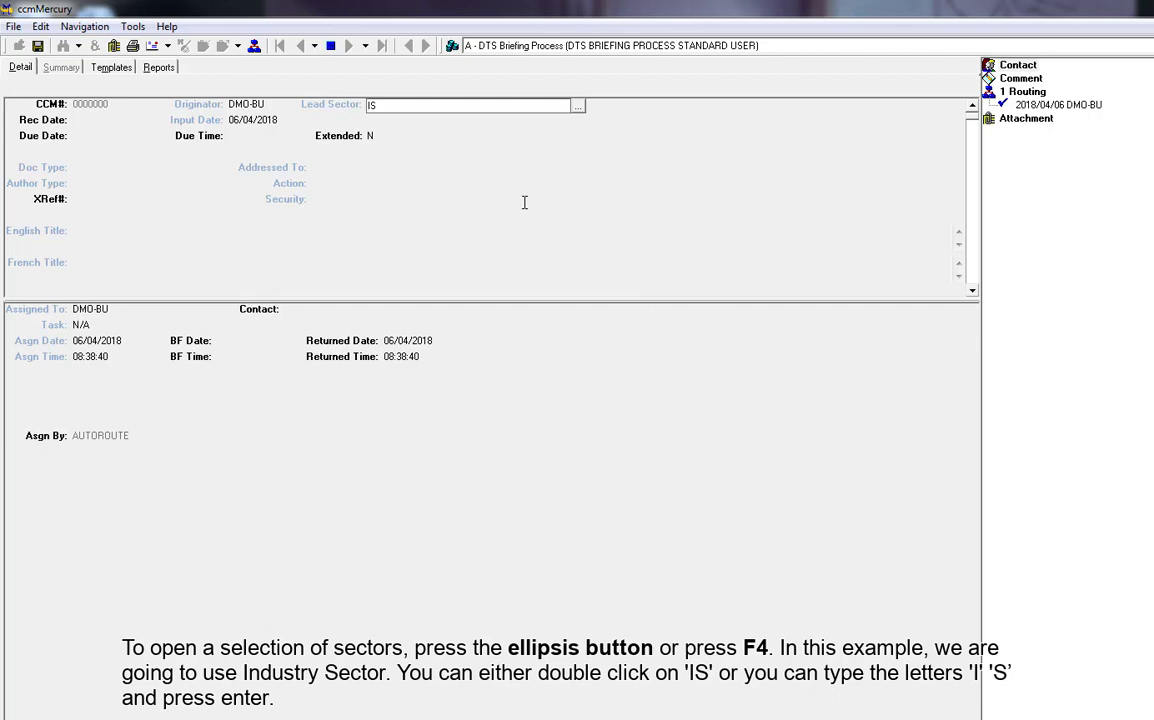
key("Tab")
Step: Review the record's Rec Date, Input Date, Due Date, Due Time and Extended fields
mouse_move(268, 201)
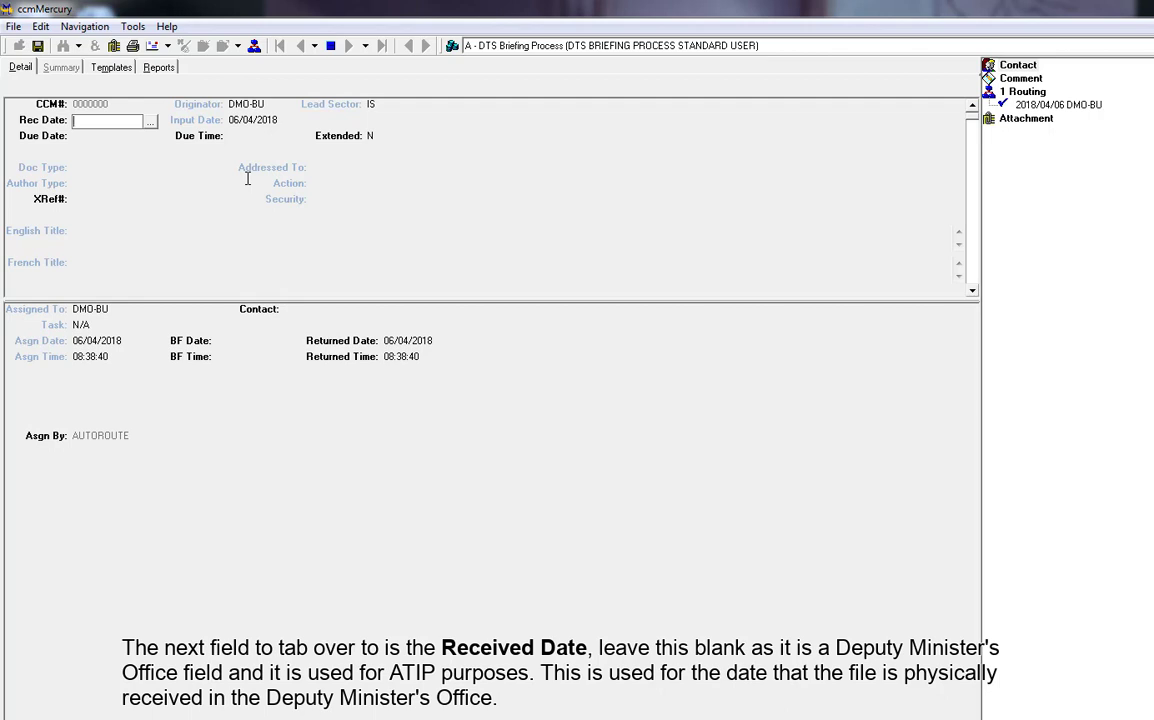
mouse_move(192, 118)
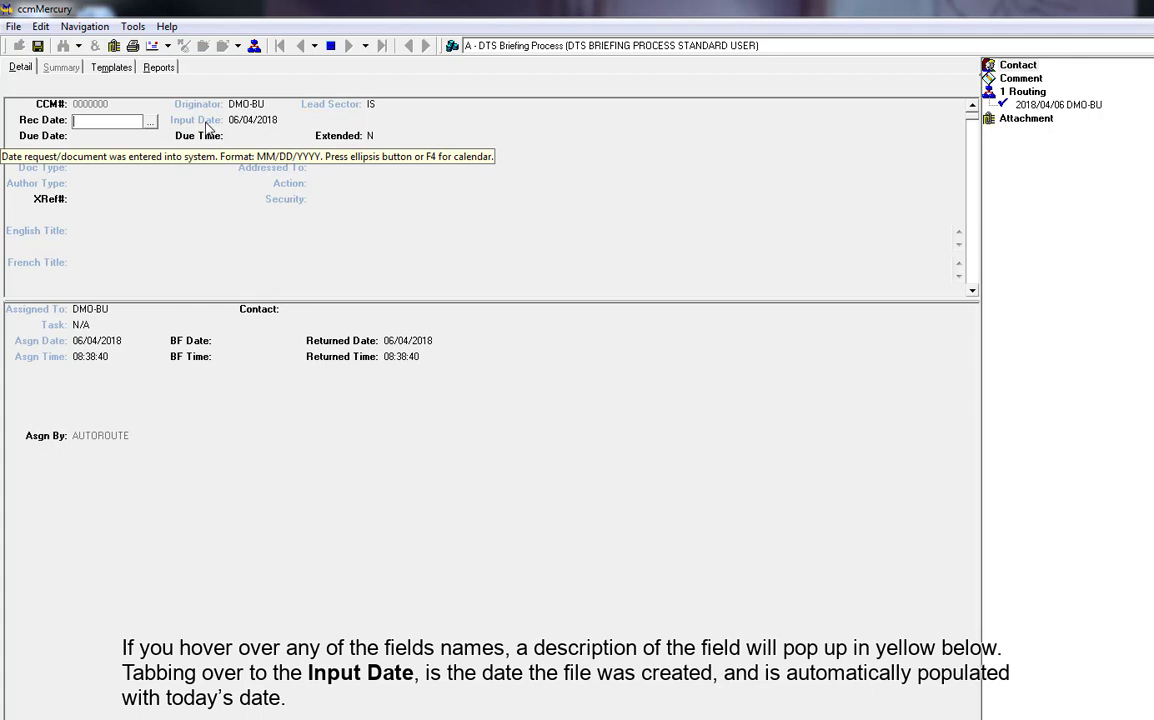
key("Tab")
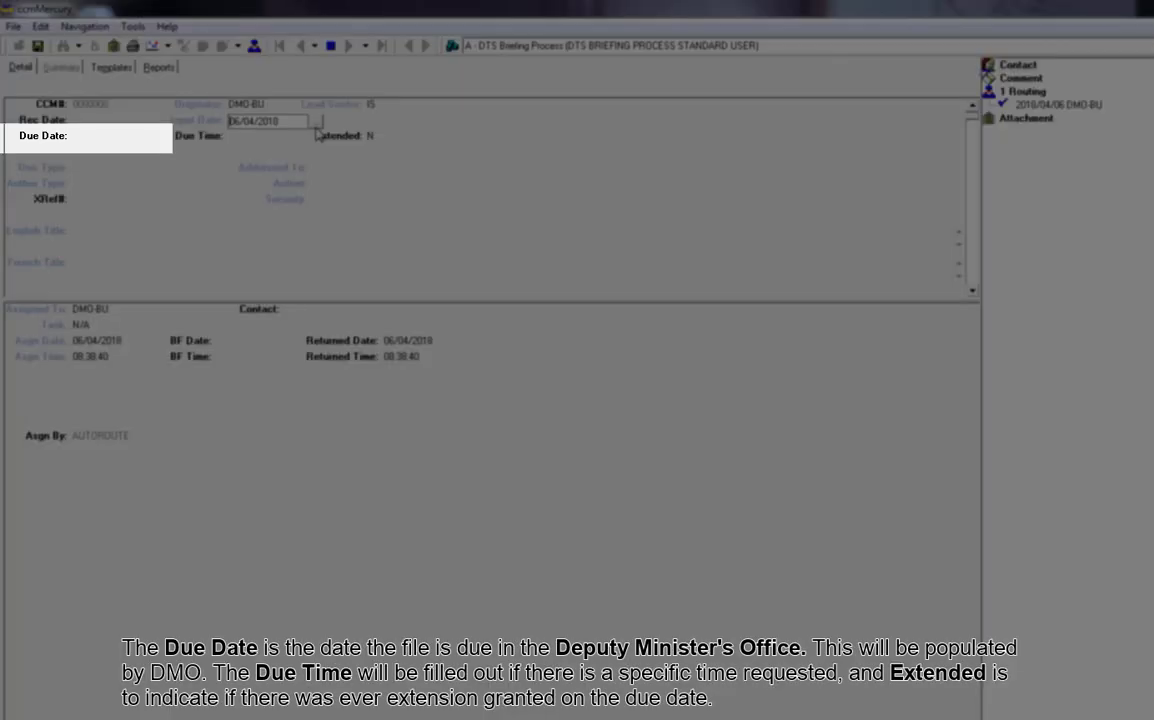
left_click(117, 137)
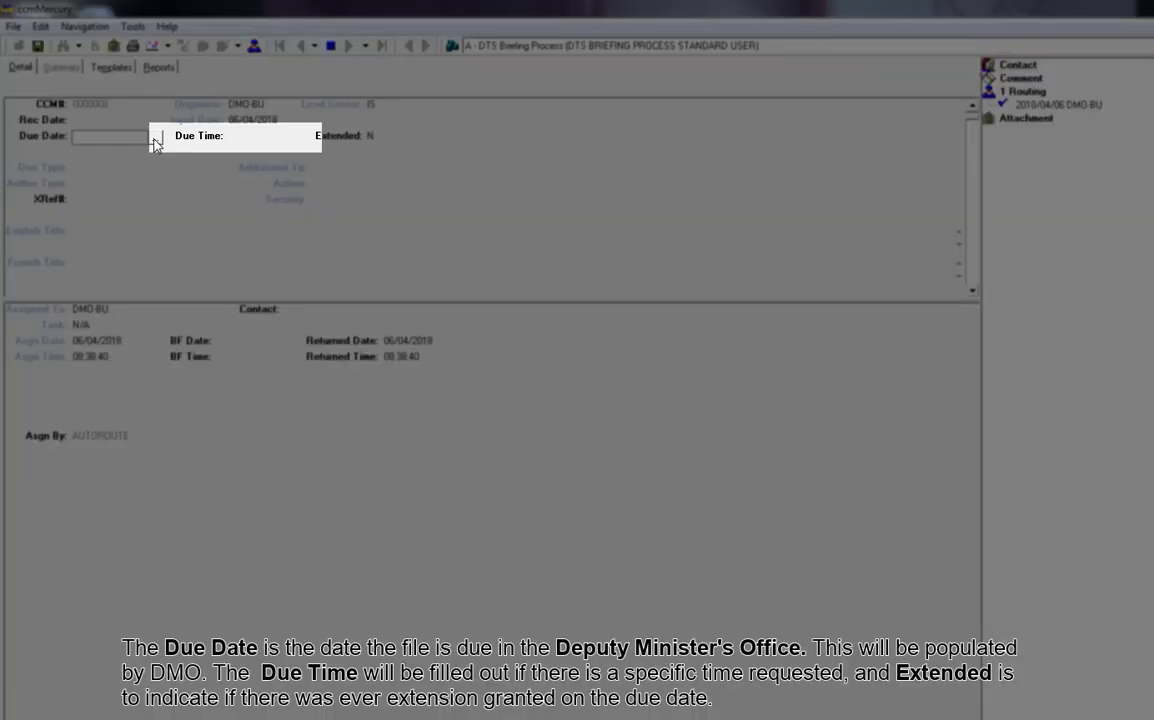
left_click(240, 137)
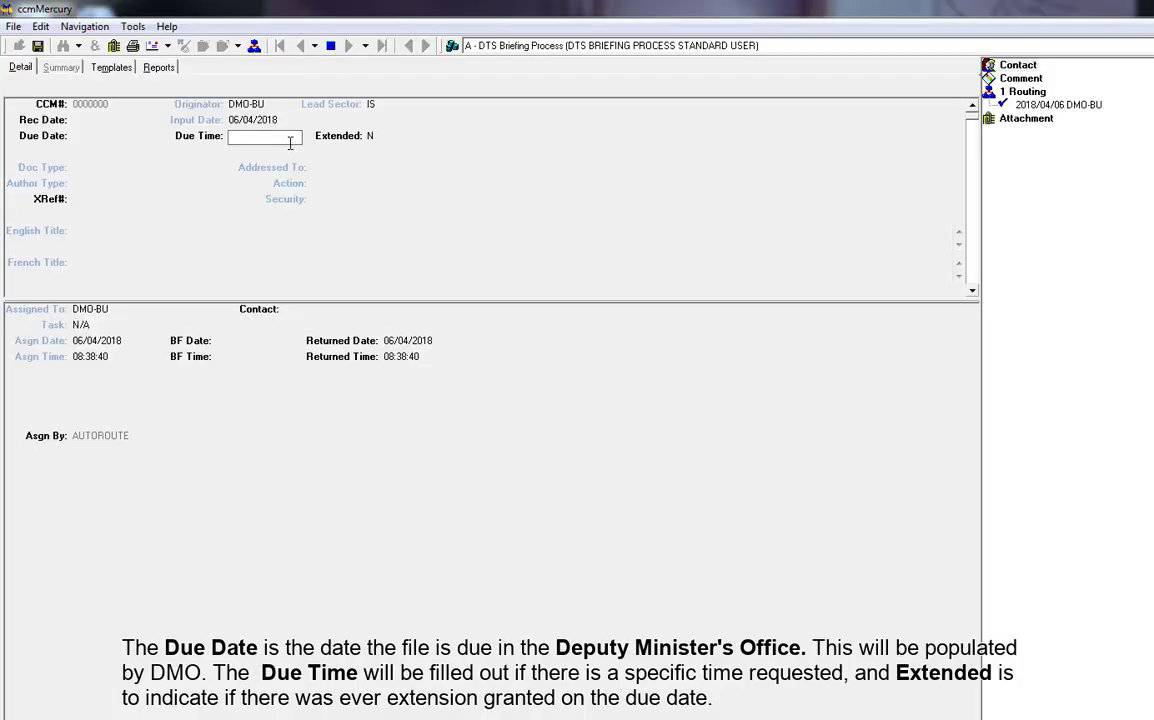
key("Tab")
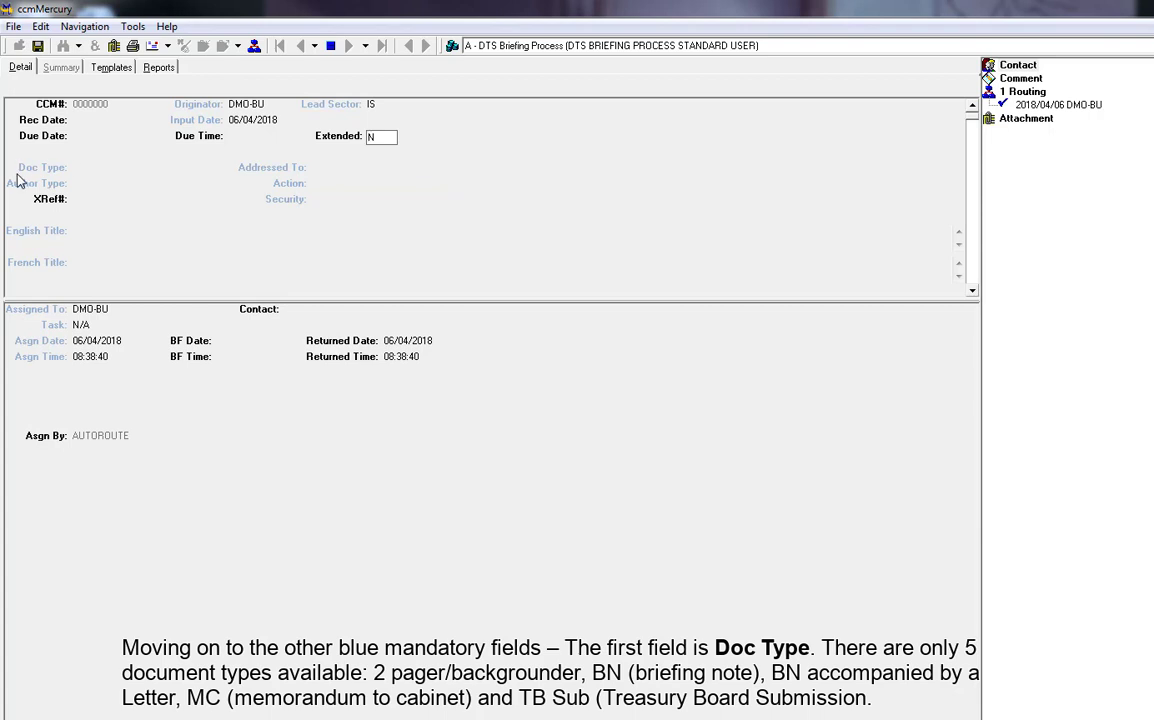
Step: Go through the available document types and set the Doc Type to BN (Briefing Note)
left_click(130, 172)
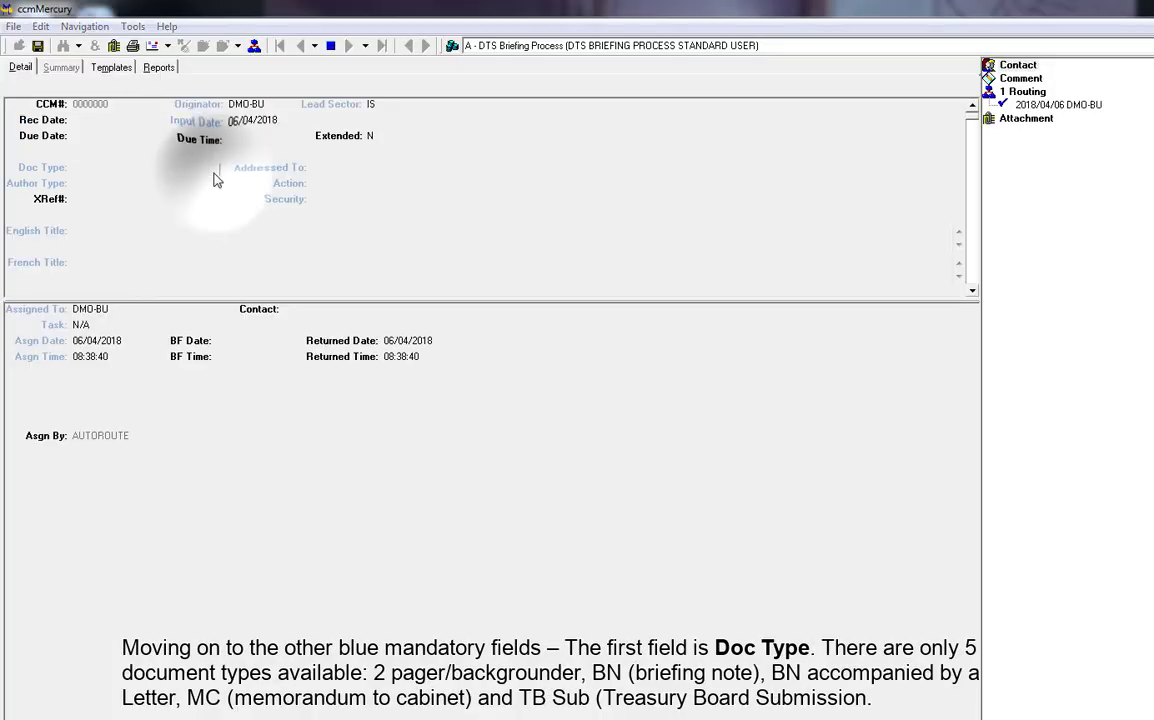
left_click(213, 178)
left_click_drag(489, 225, 550, 225)
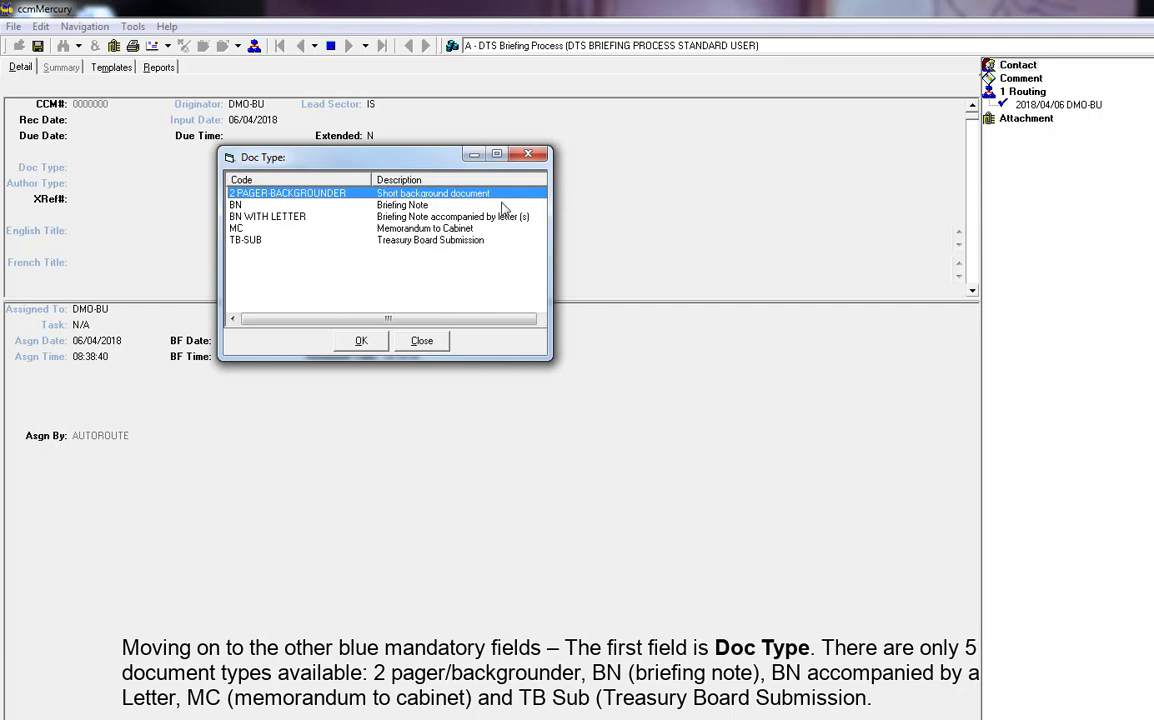
left_click(503, 207)
left_click(506, 217)
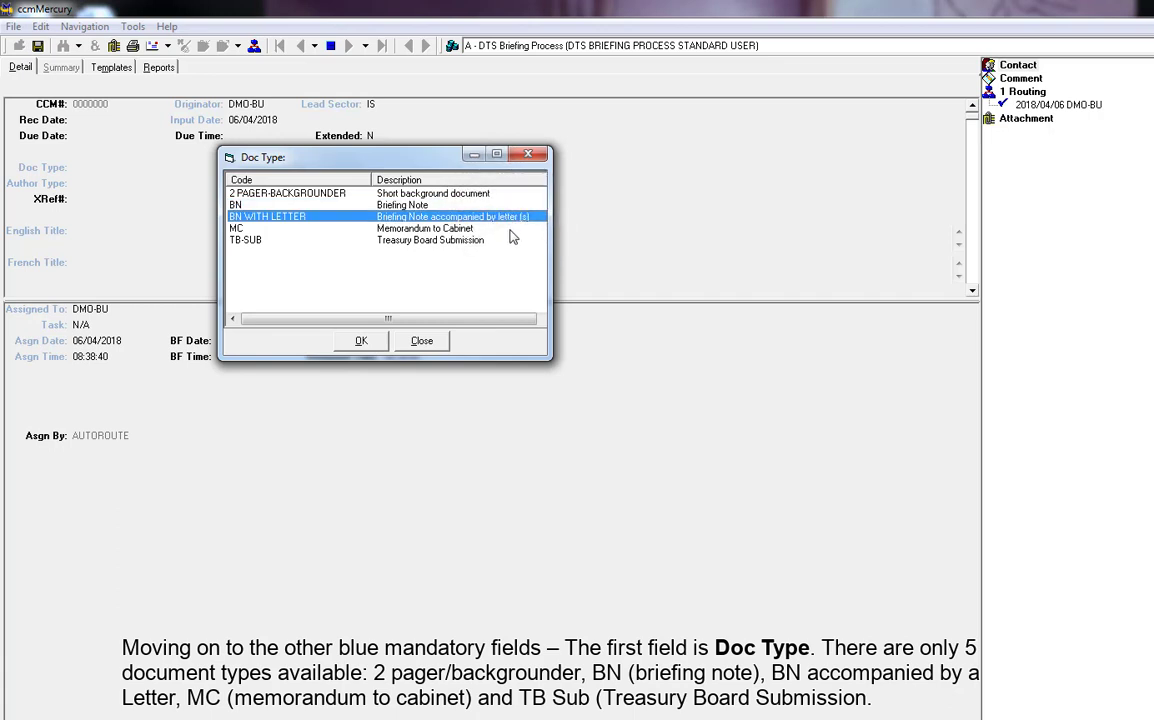
left_click(510, 230)
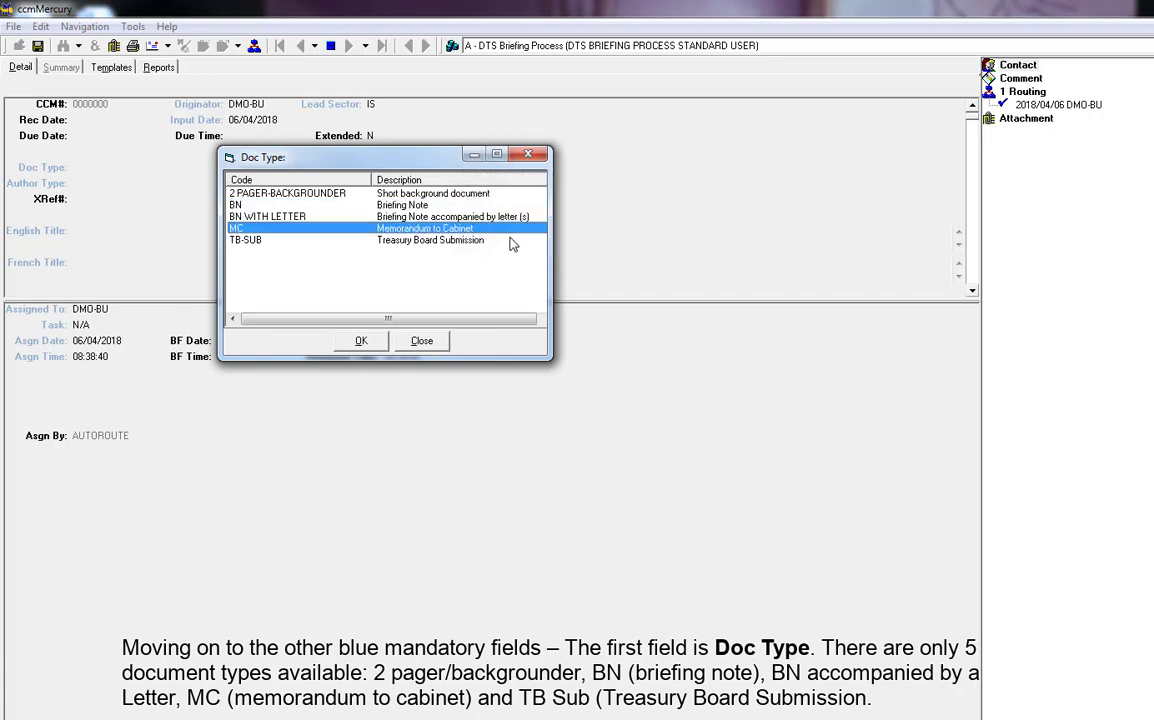
left_click(507, 250)
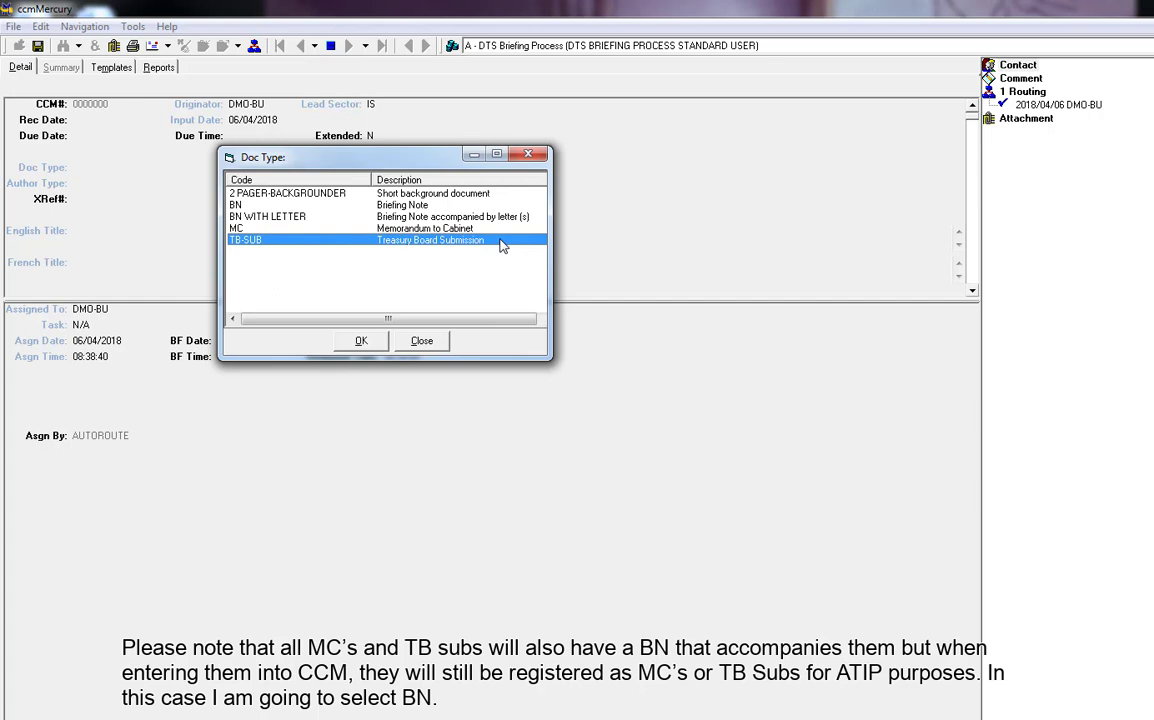
left_click(240, 205)
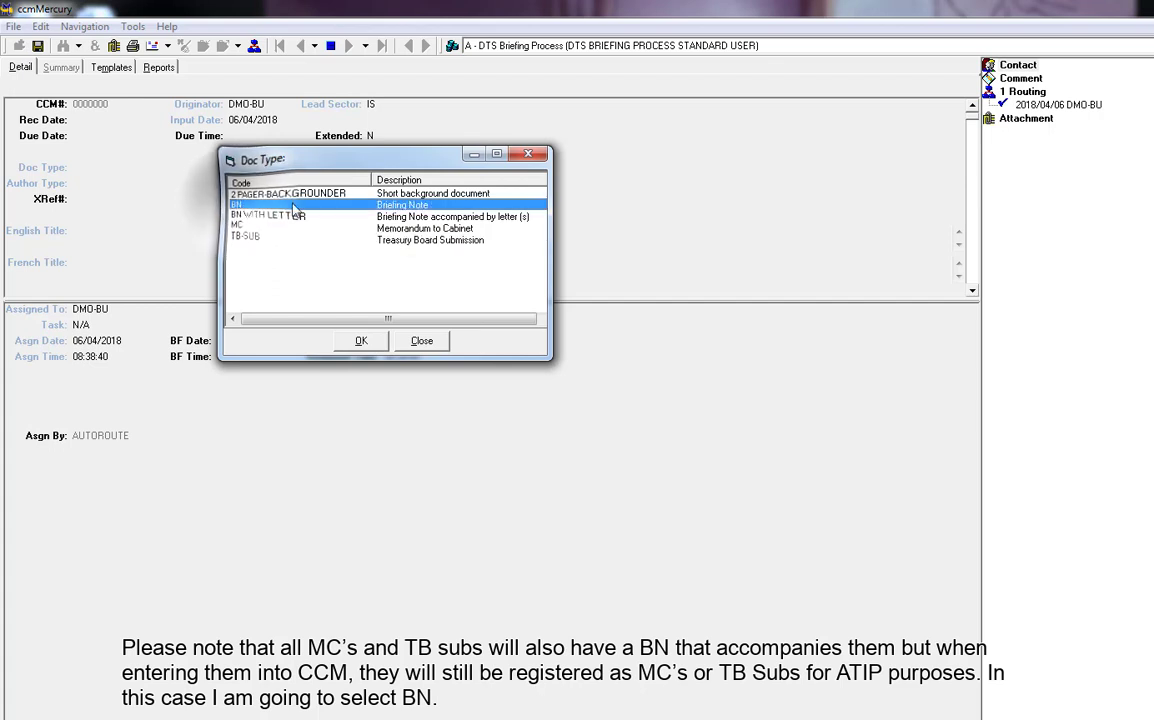
left_click(361, 341)
Step: Set the Addressed To field to MIN-ISED, the Minister of ISED
left_click(328, 172)
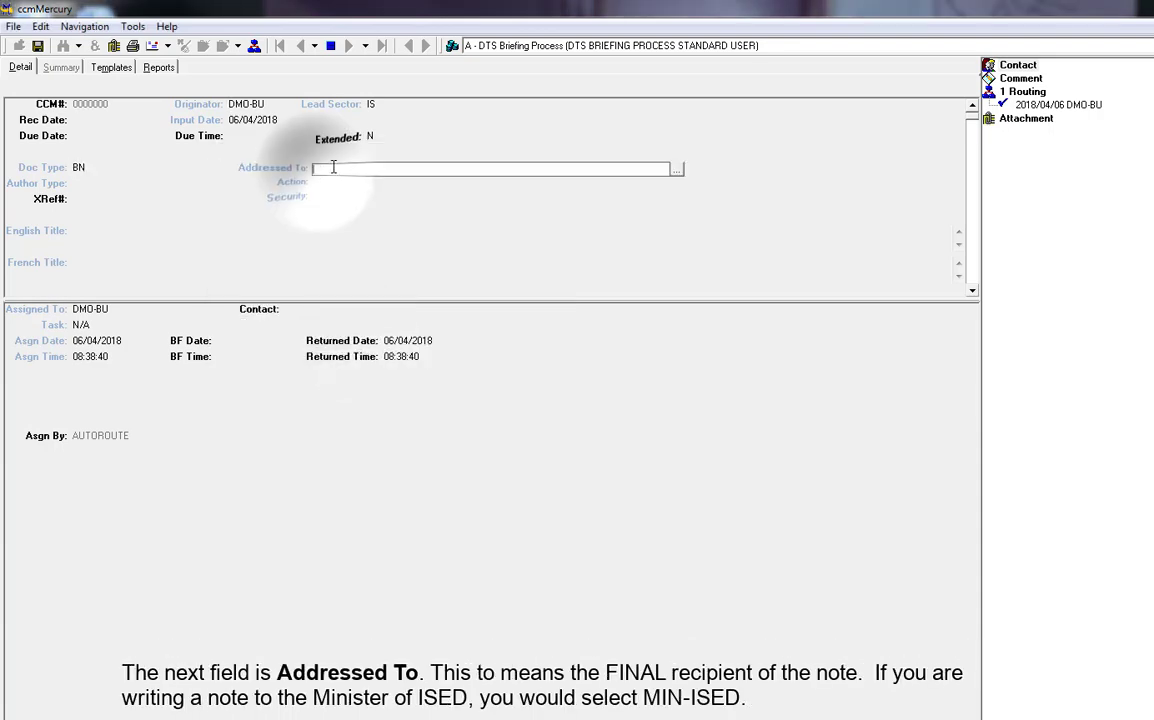
left_click(676, 169)
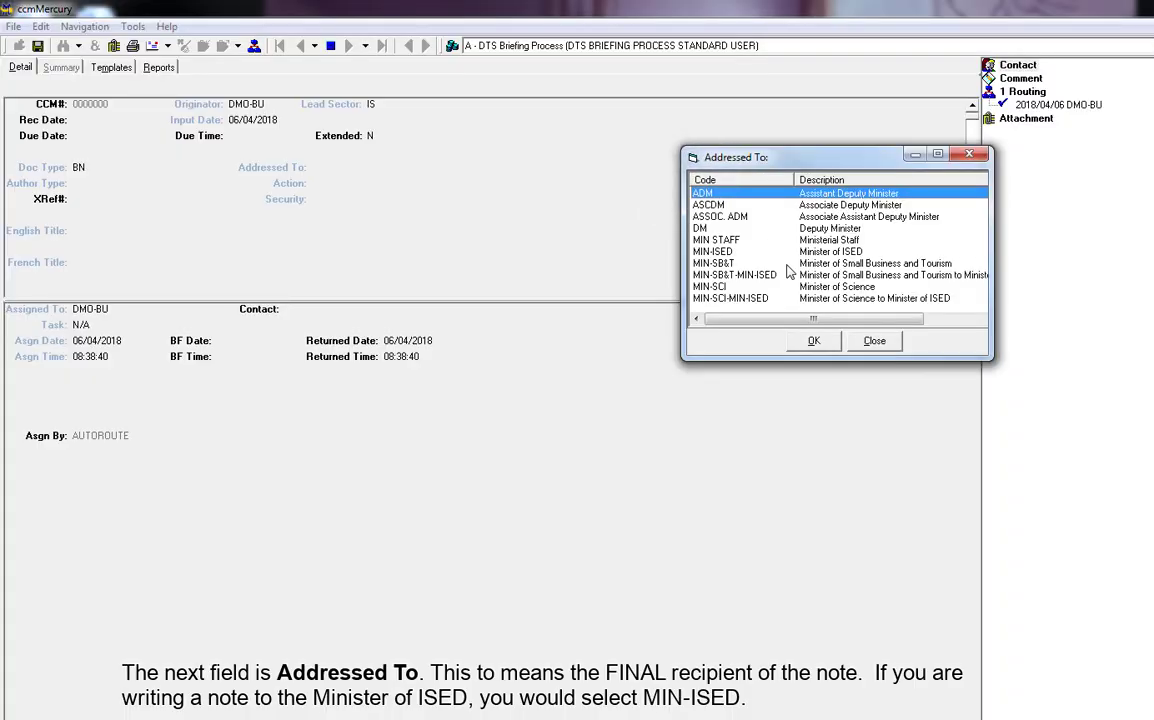
left_click(844, 252)
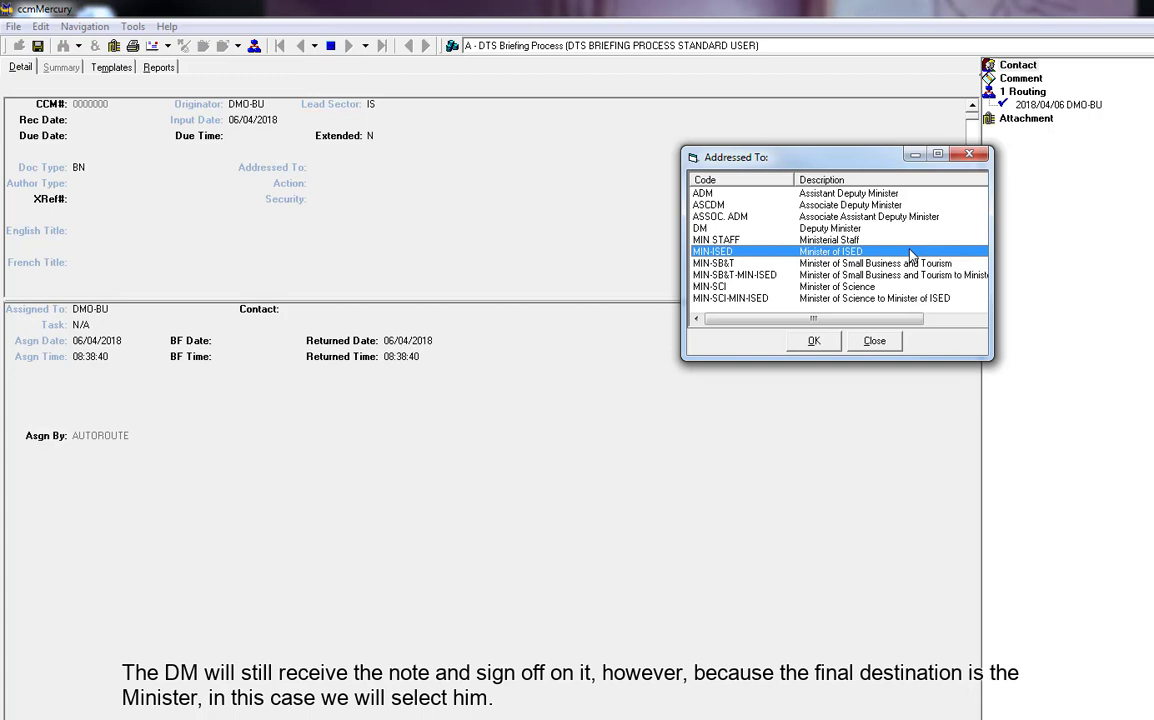
left_click(814, 341)
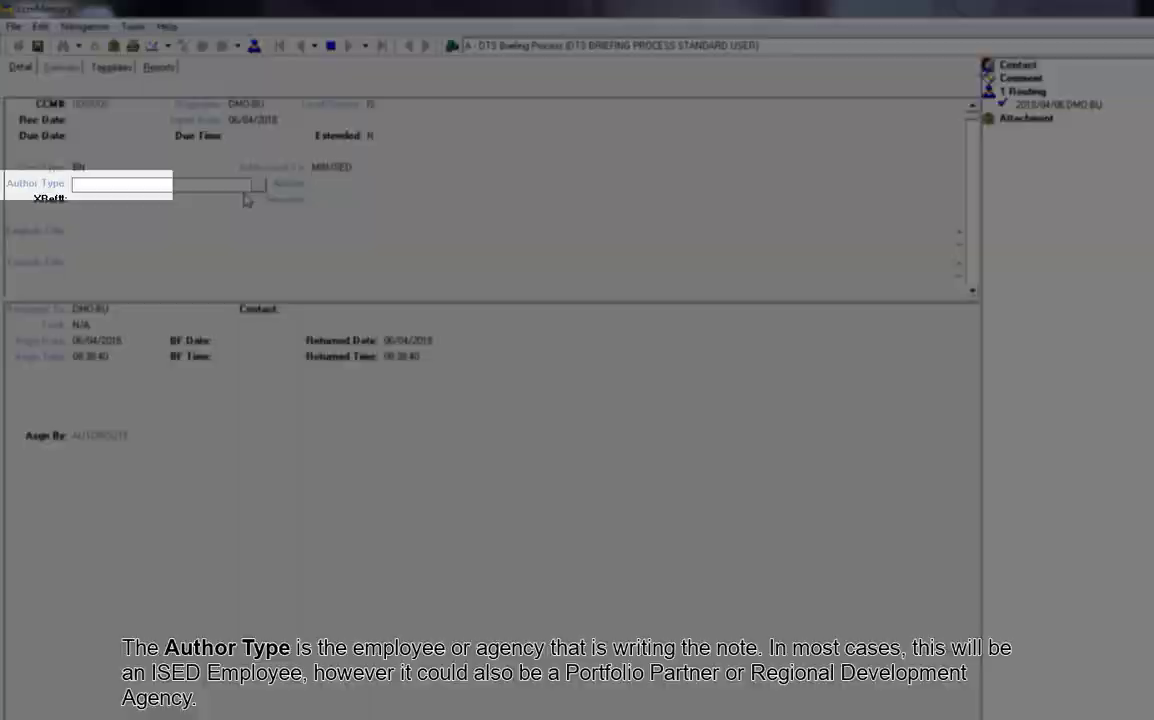
Step: Set the Author Type to ISED EMPLOYEE and the Action to APPROVAL
left_click(255, 184)
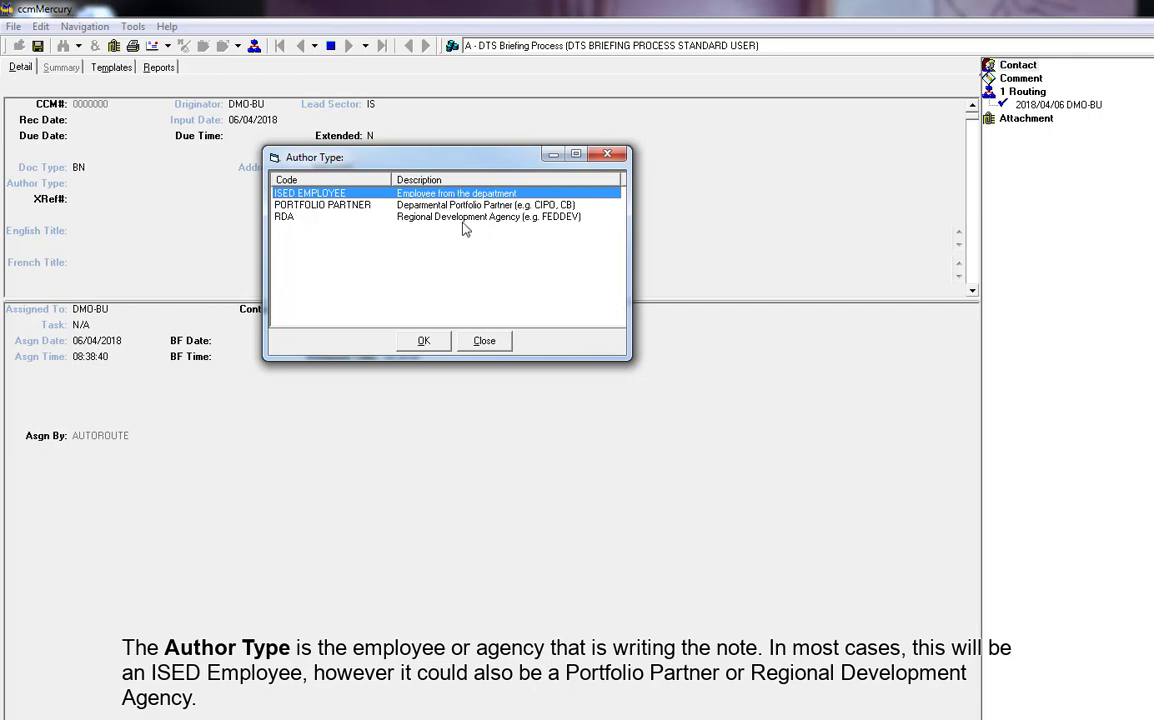
key("Return")
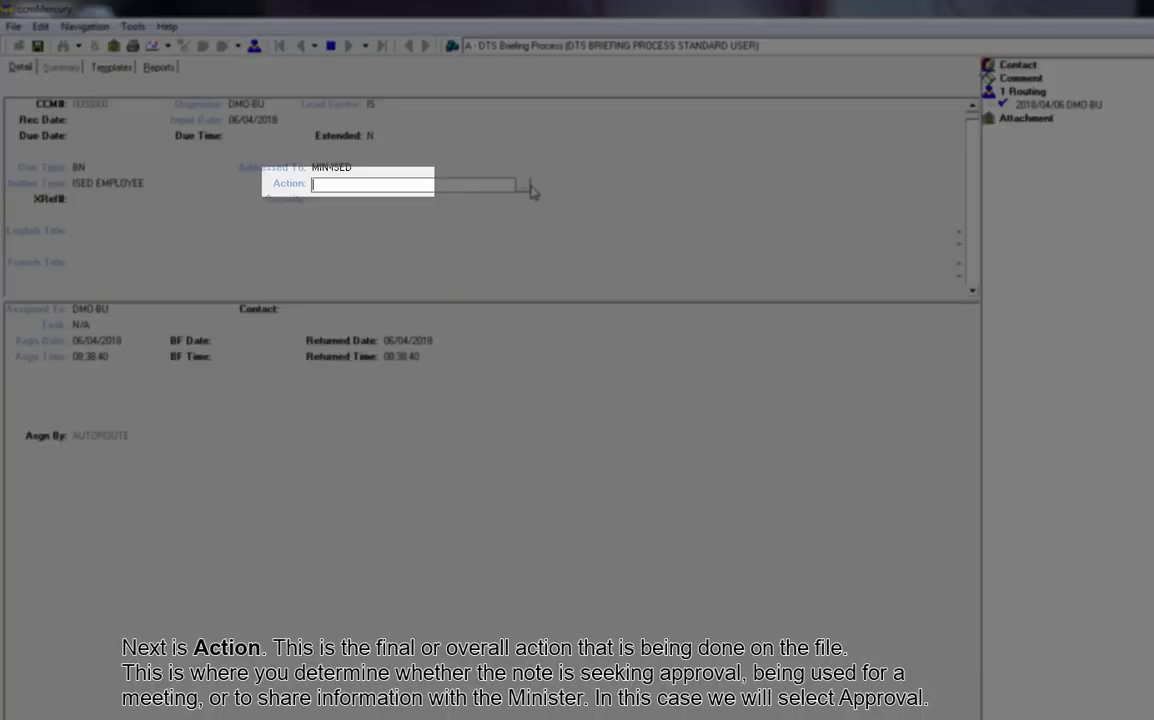
left_click(527, 186)
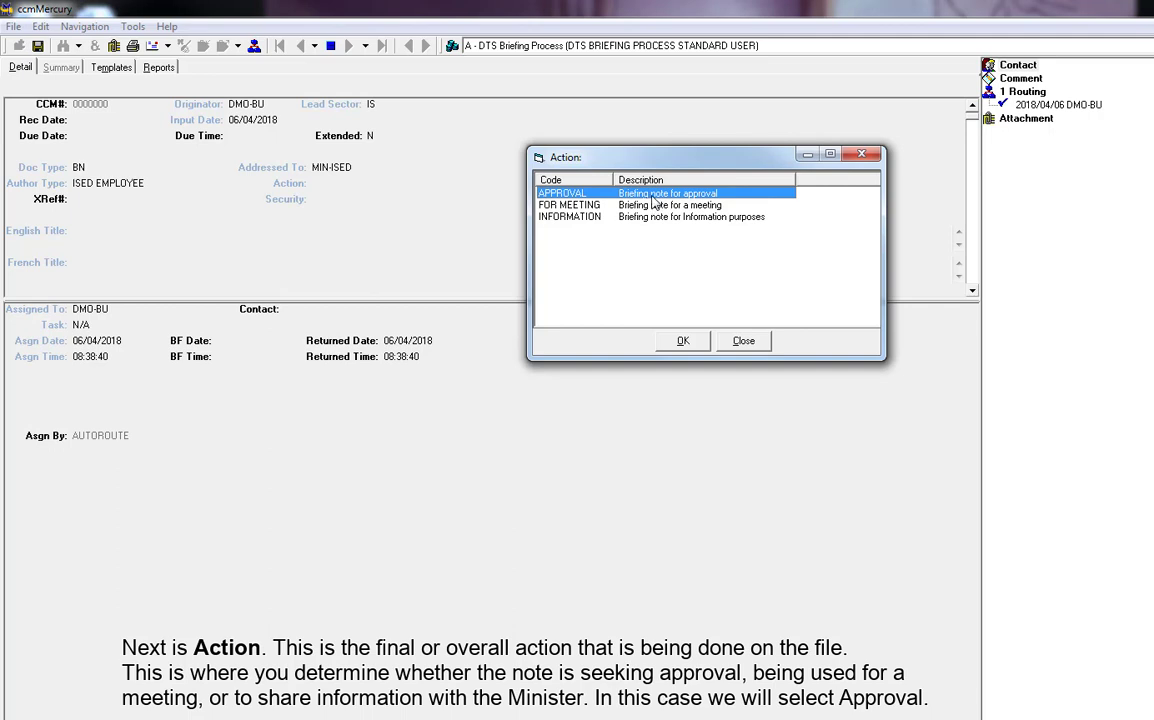
left_click(688, 343)
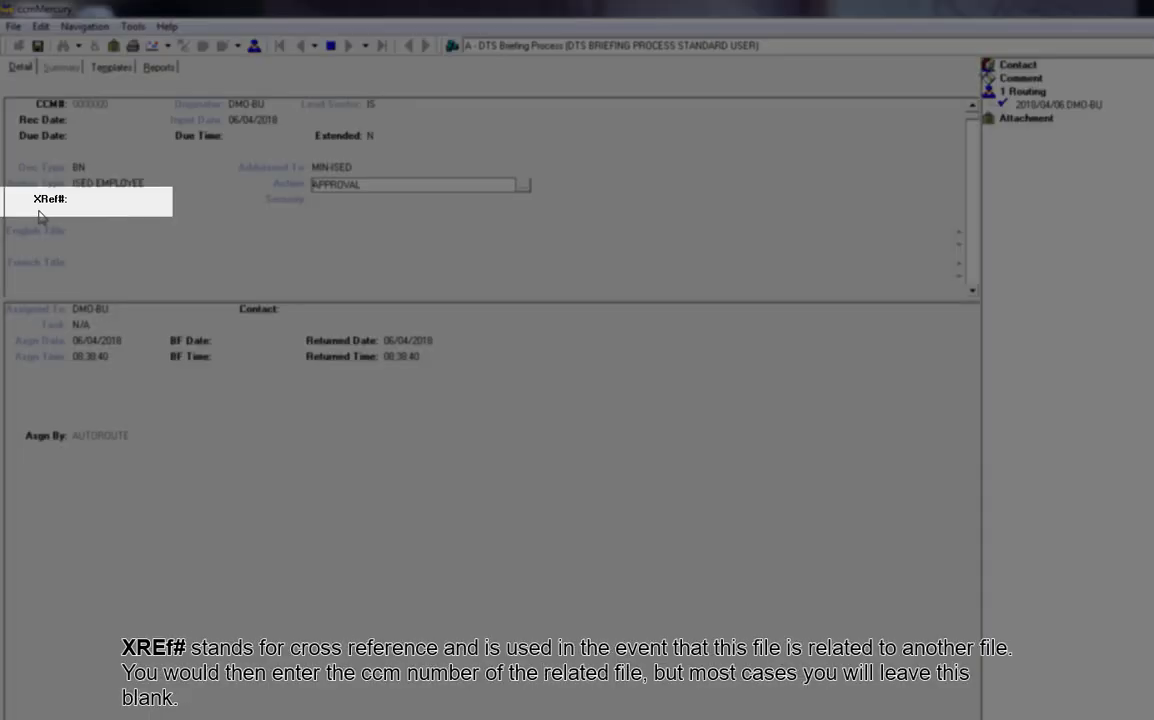
Step: Leave the XRef# blank and set the record's Security level to PROTECTED B
left_click(93, 197)
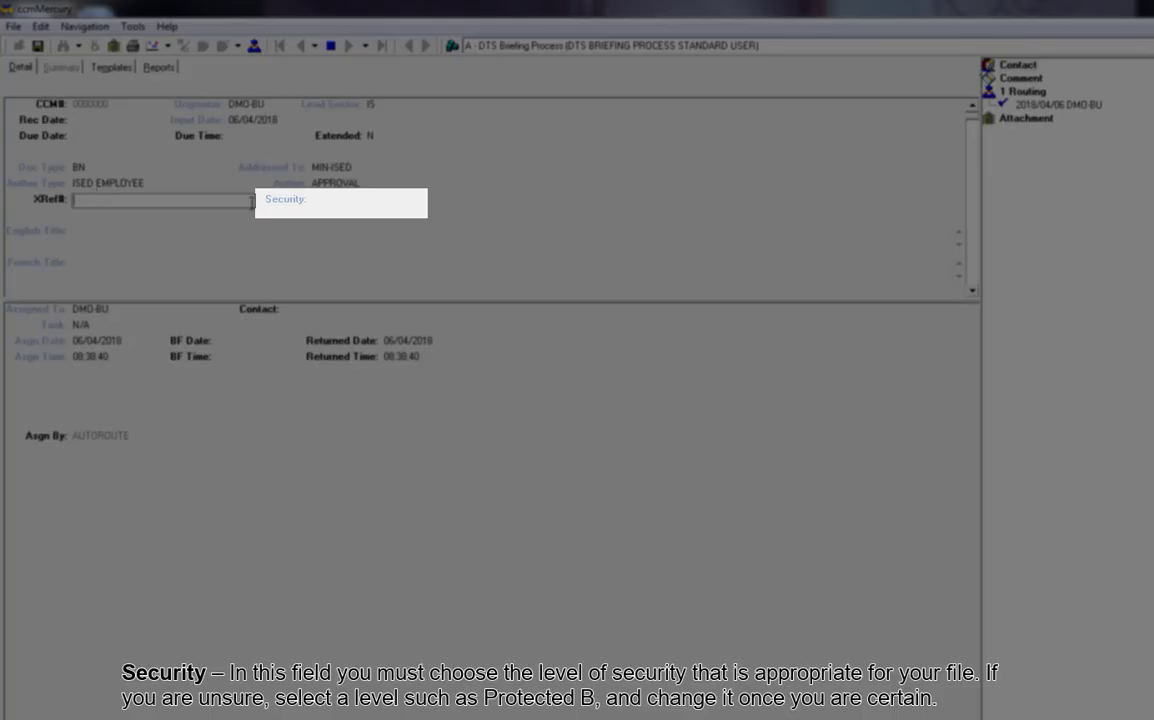
left_click(328, 201)
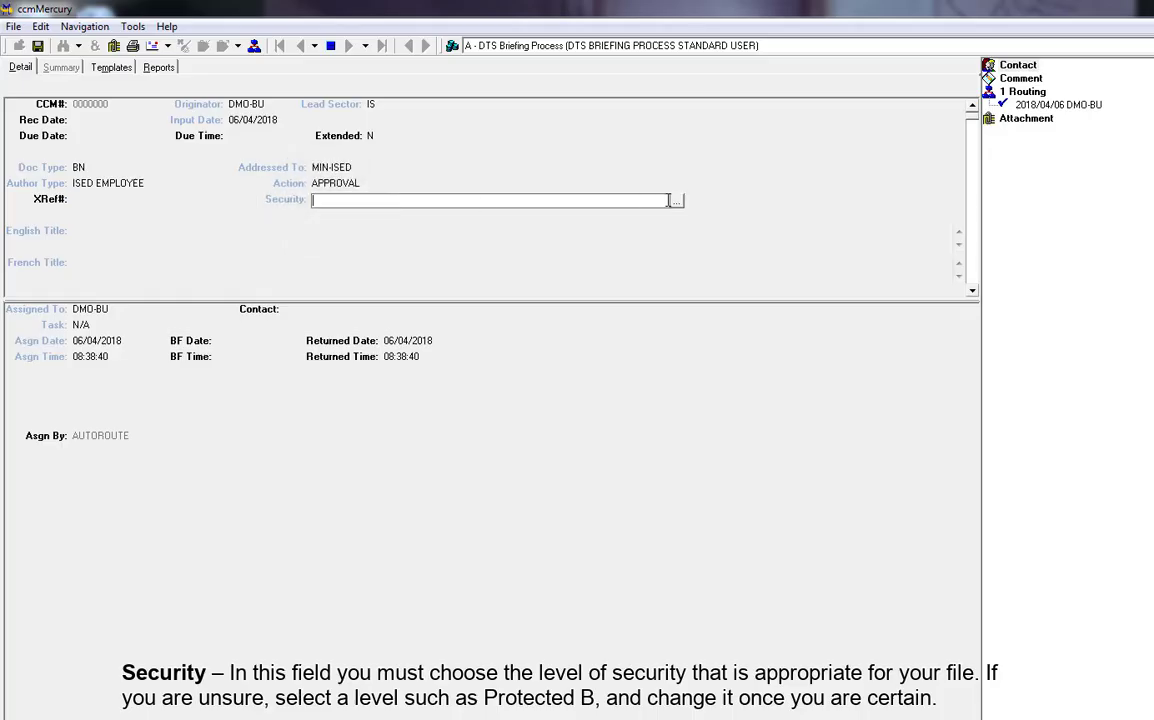
left_click(676, 201)
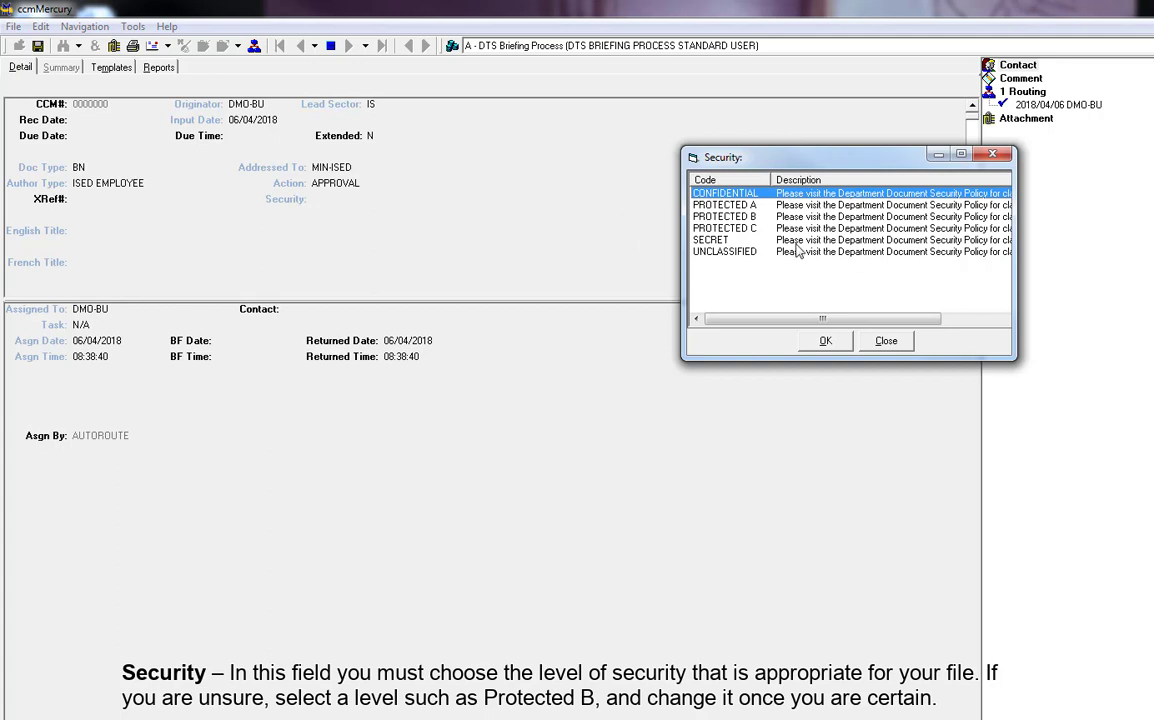
left_click(728, 217)
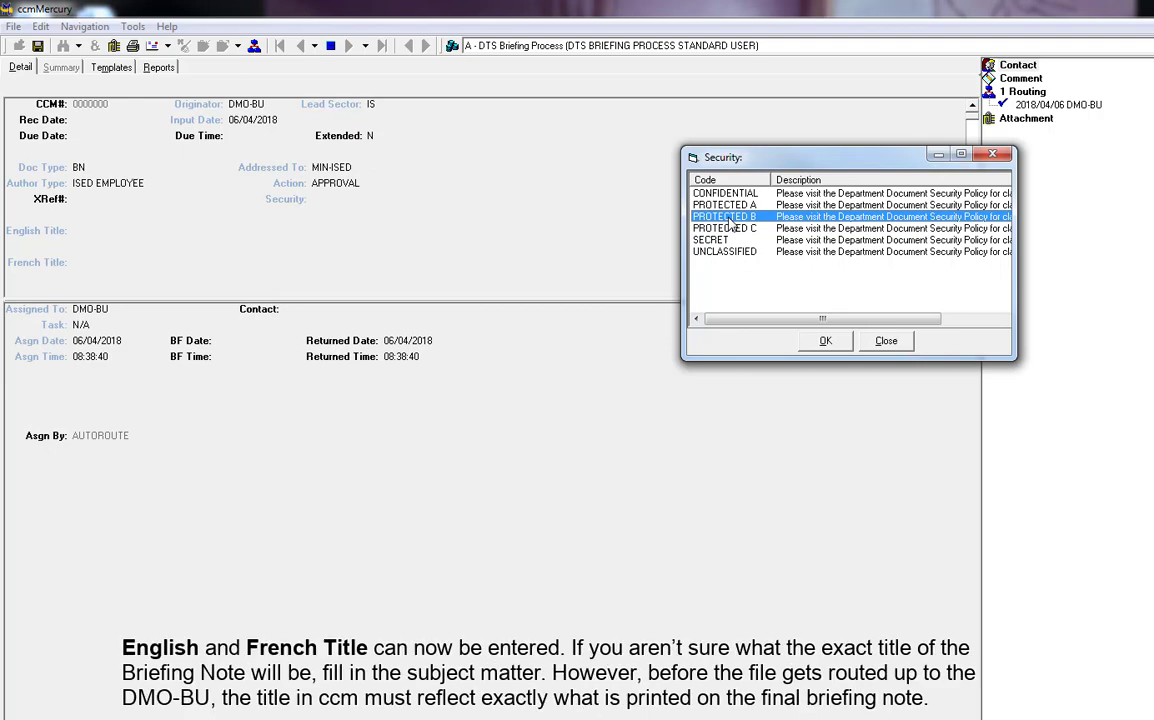
double_click(733, 217)
Step: Enter the English title "THIS ENTRY IS FOR TESTING PURPOSES ONLY" and the French title "CECI EST UN ESSAI D'INFORMATION"
left_click(81, 230)
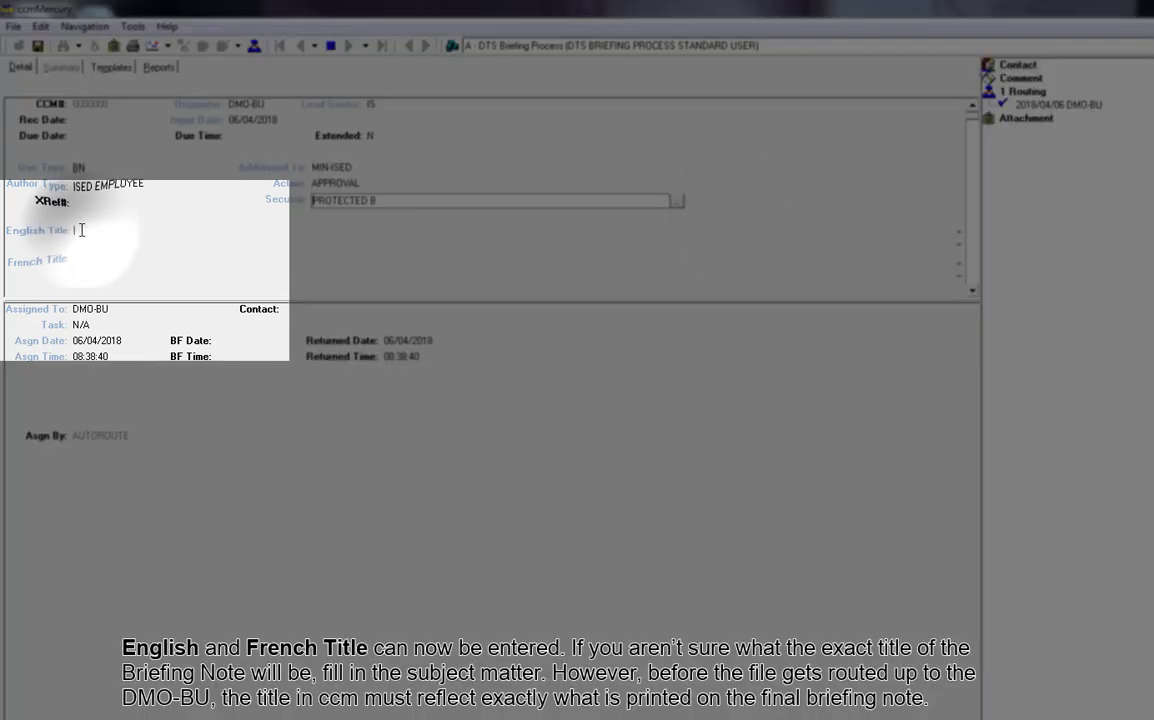
type("THIS ENTRY IS FOR TESTING PURPOSES ONLY")
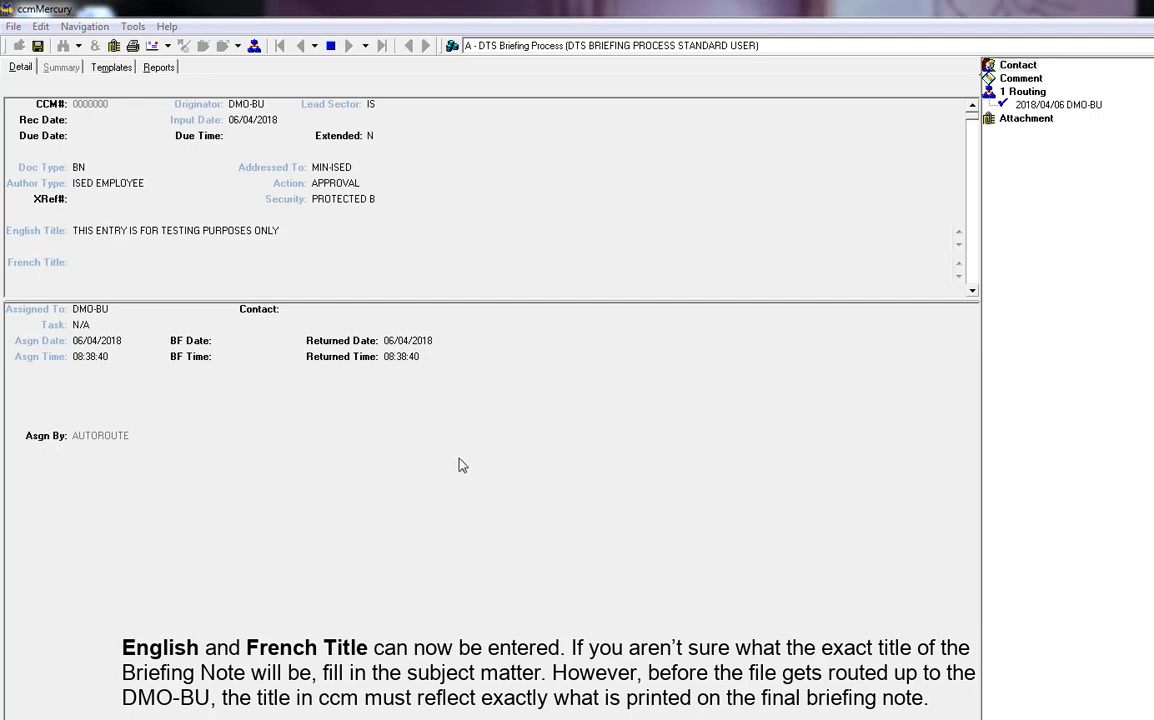
left_click(176, 266)
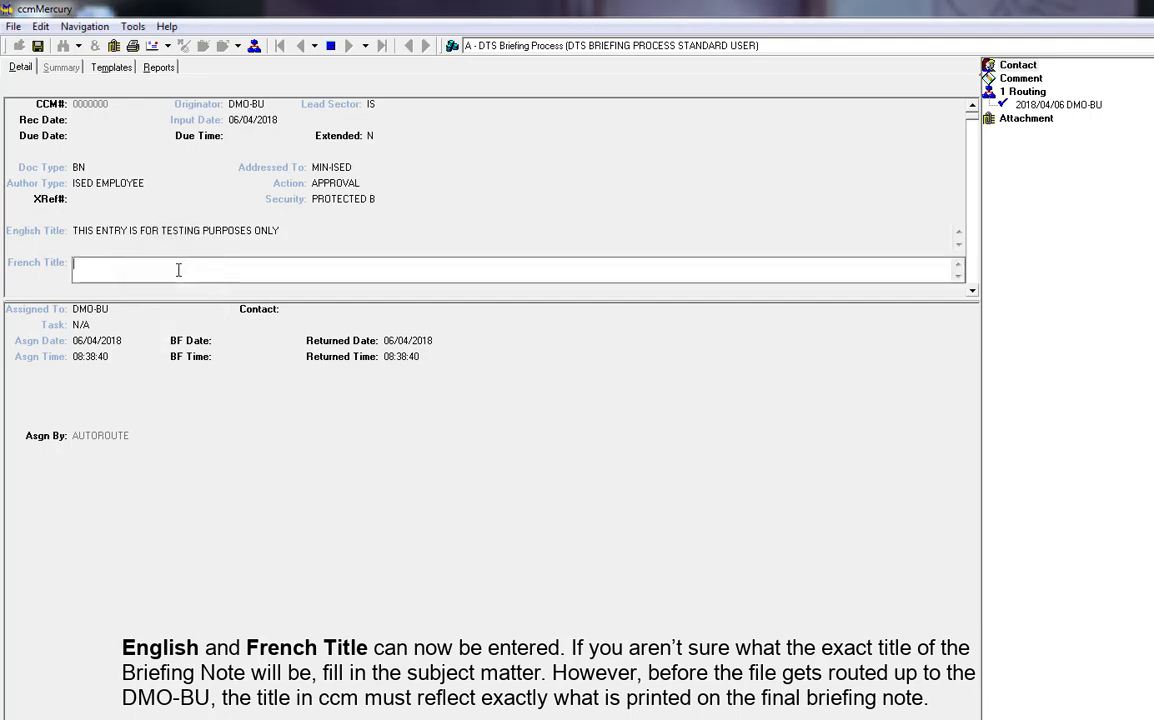
type("CECI EST UN ESSAI D'INFORMATION")
key("Return")
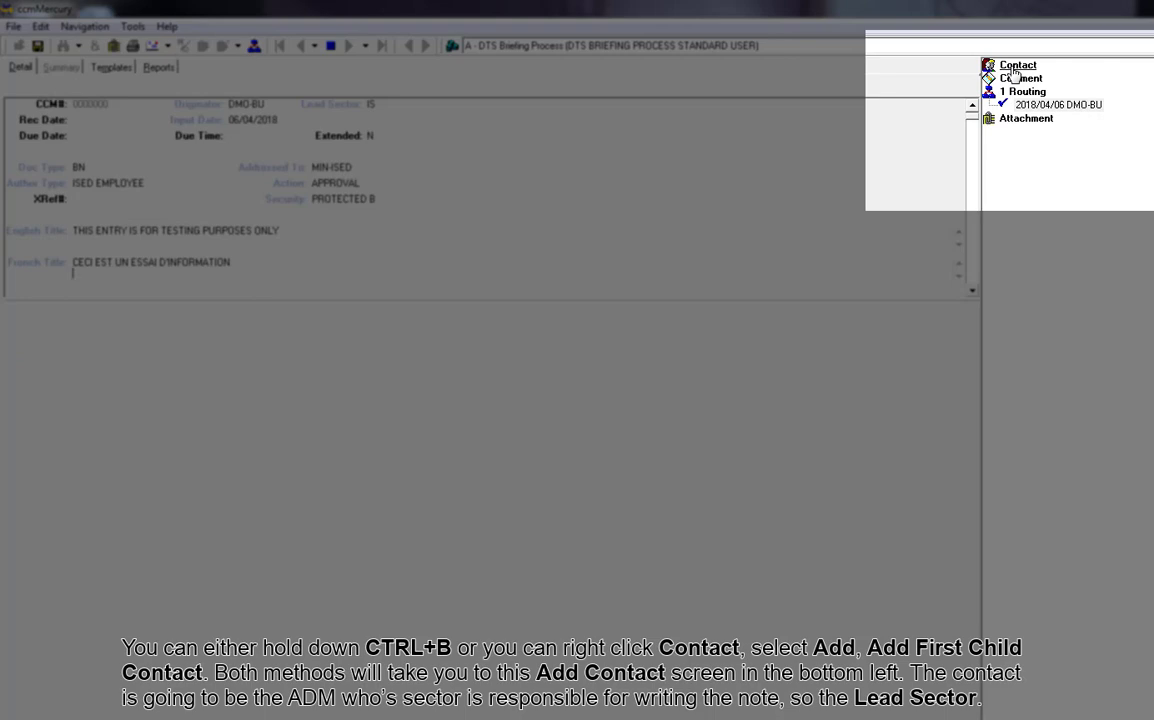
Step: Add a first child contact to the record, looking up the ADM by last name and choosing the matching addressee with organization IS
right_click(1014, 68)
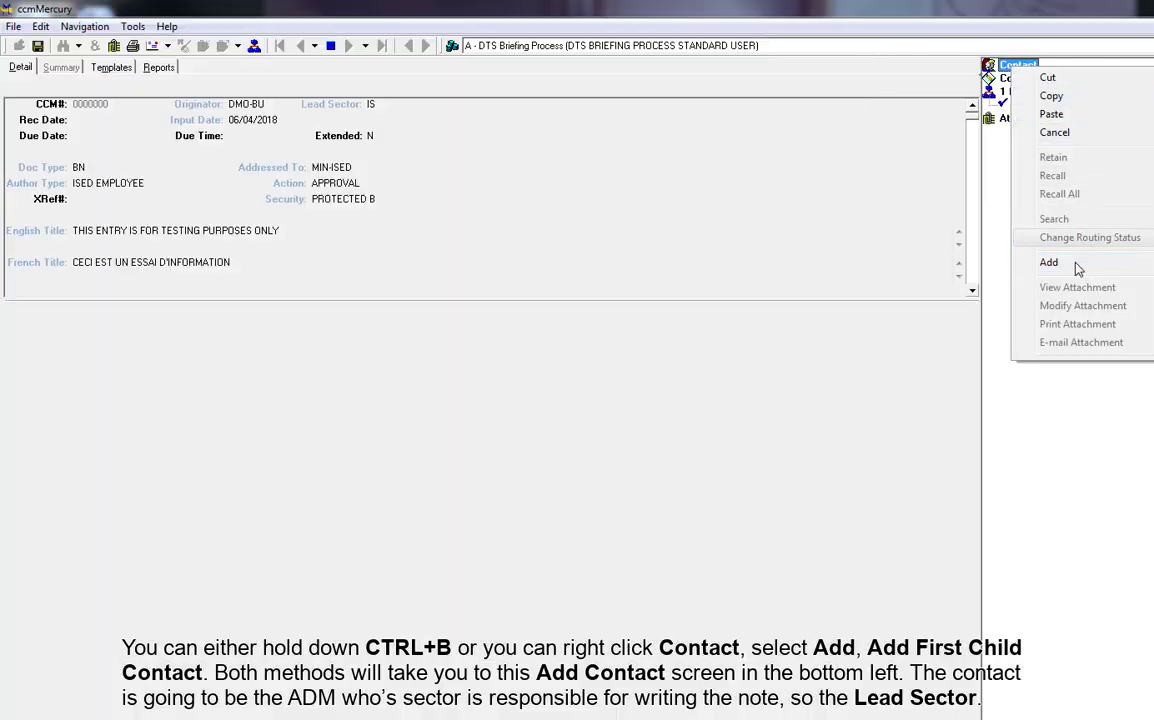
mouse_move(1077, 268)
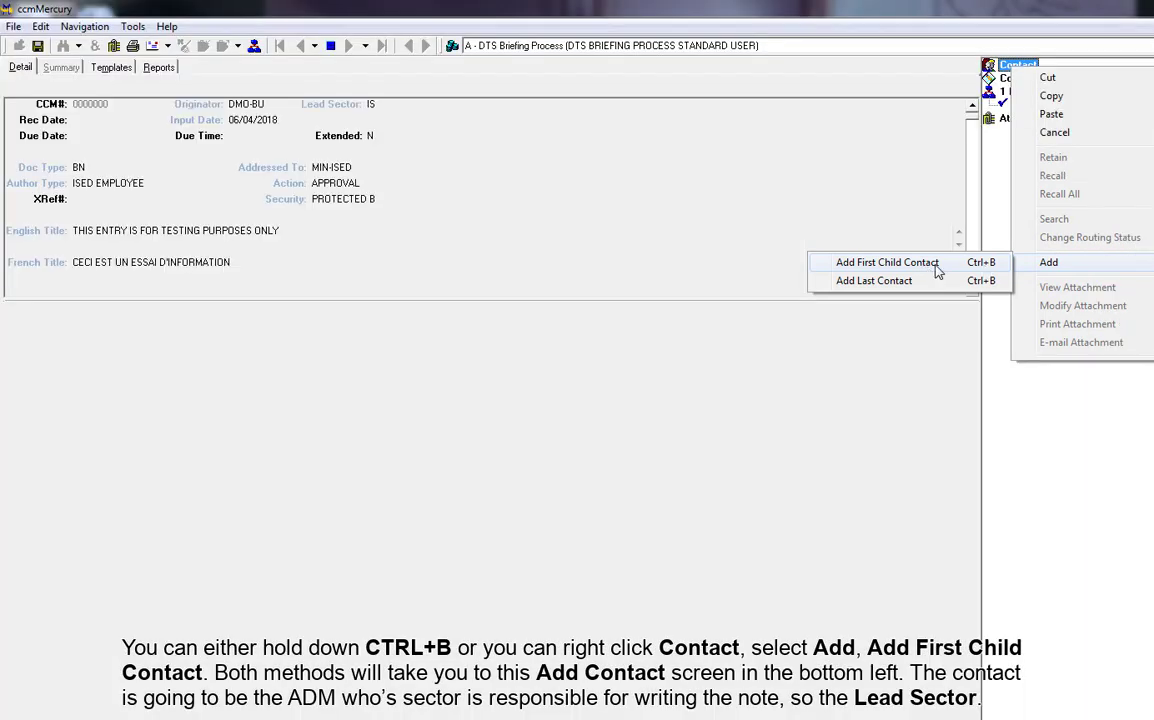
left_click(936, 264)
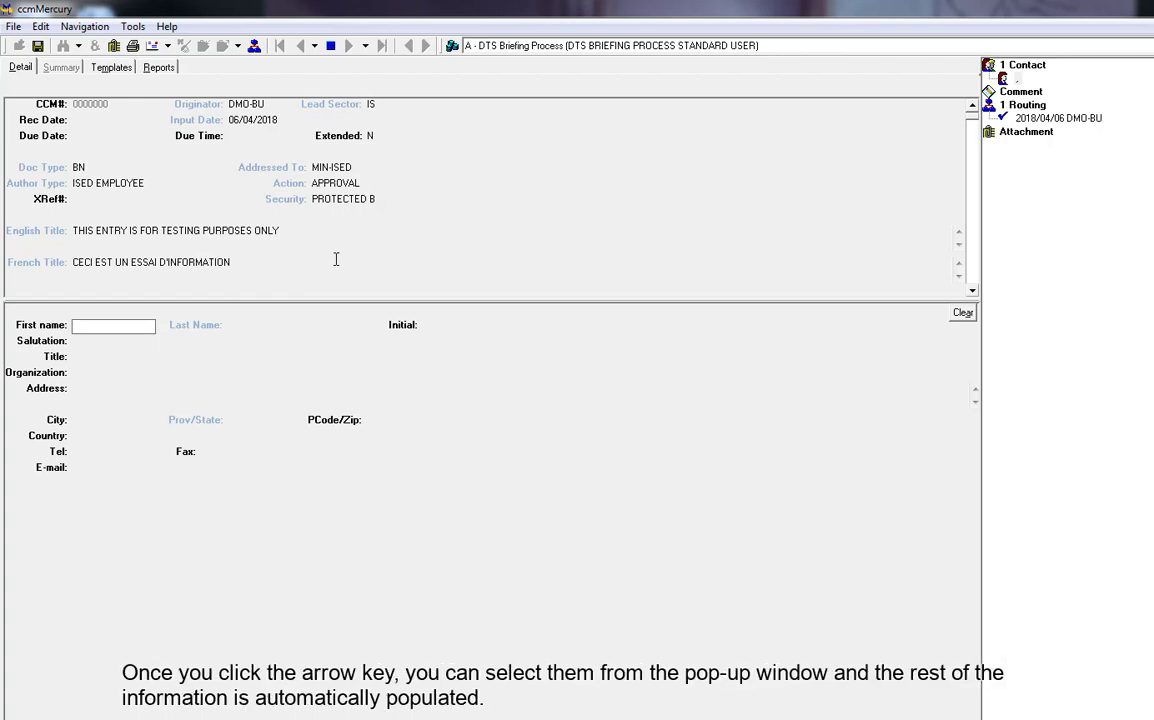
left_click(250, 326)
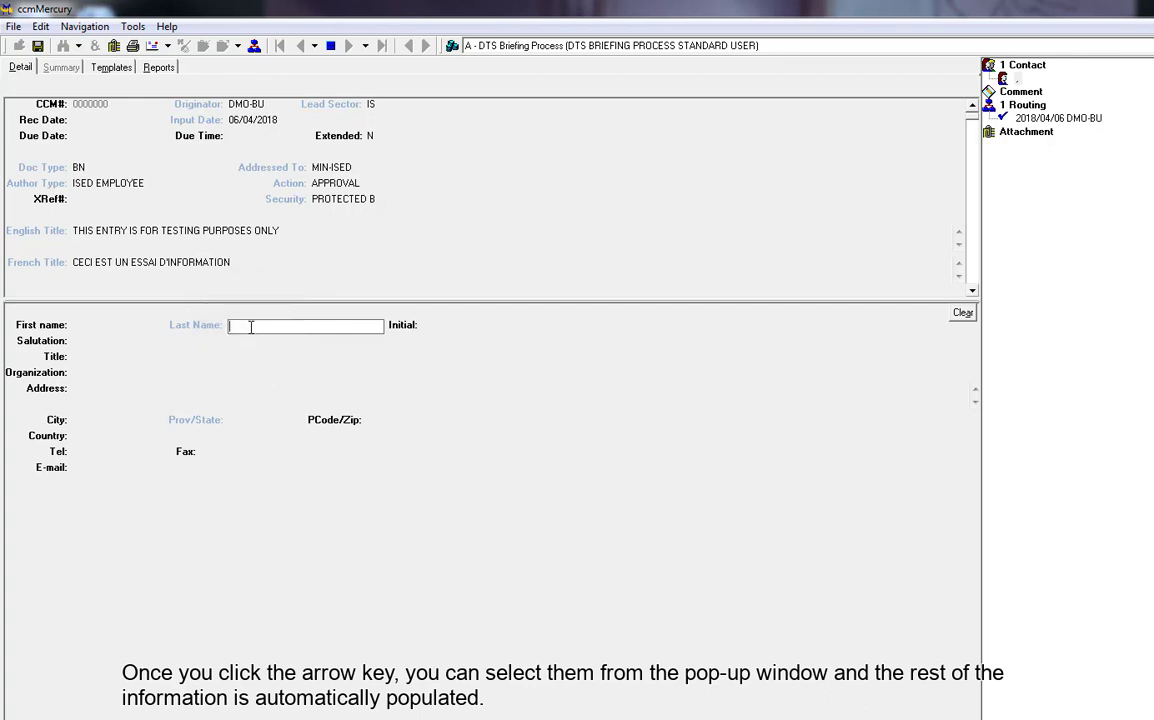
type("HALUCH")
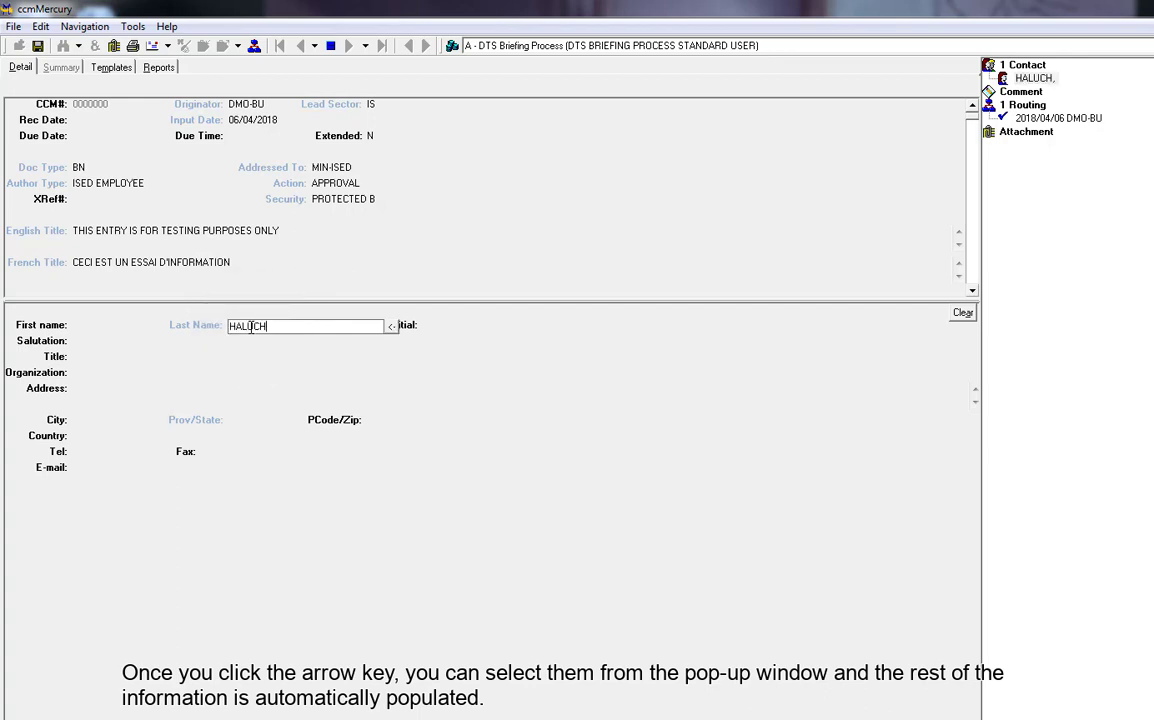
left_click(391, 327)
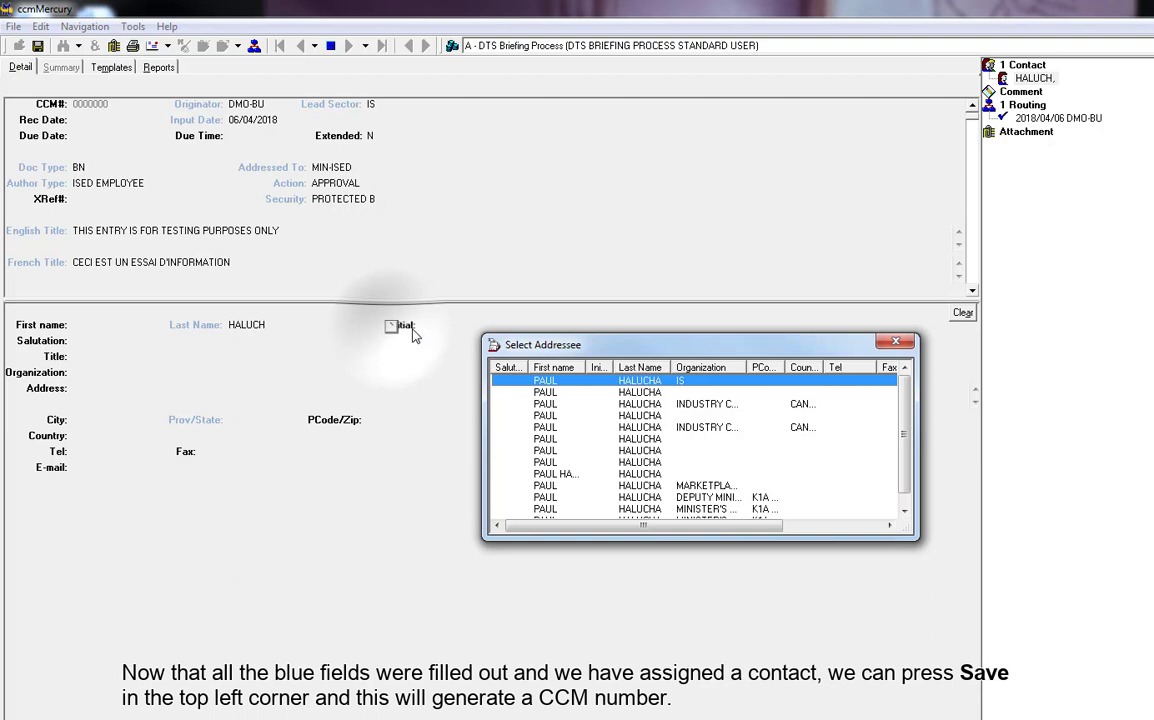
left_click(642, 384)
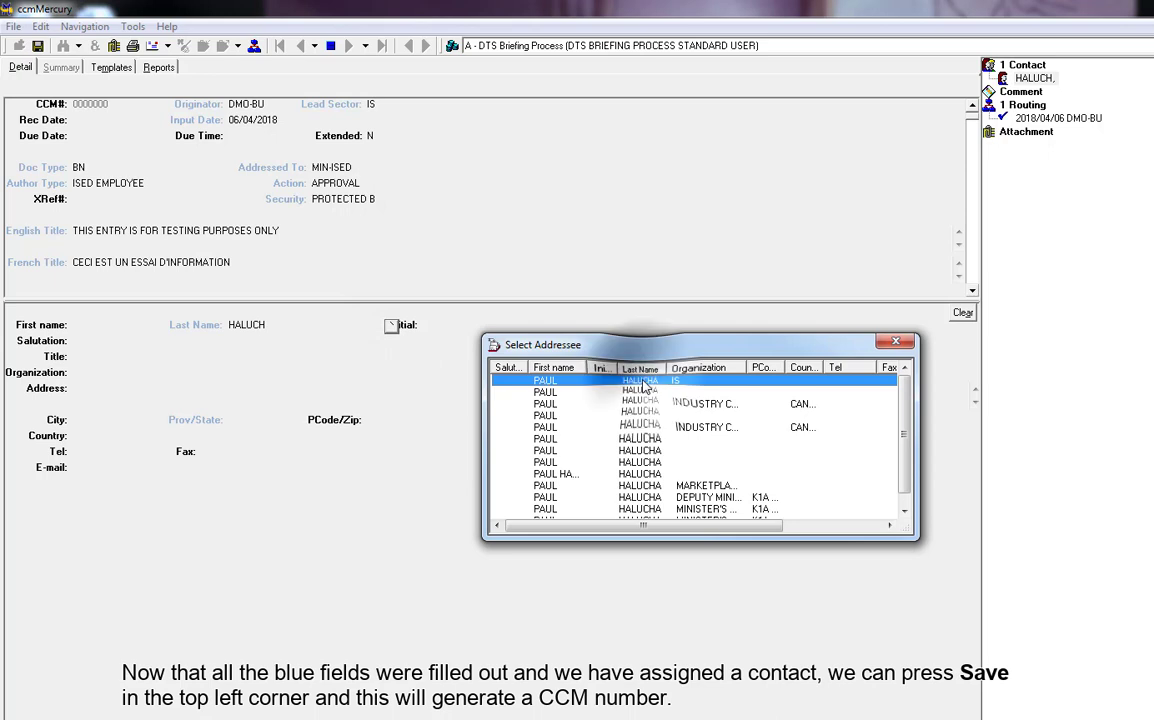
double_click(645, 386)
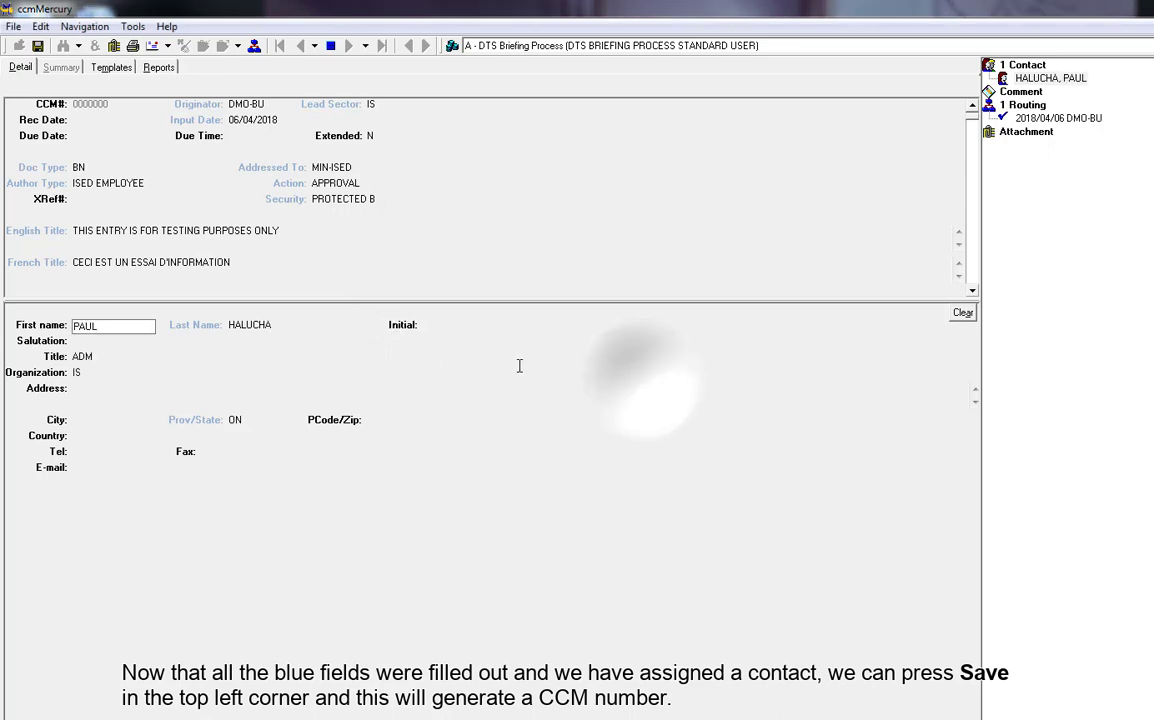